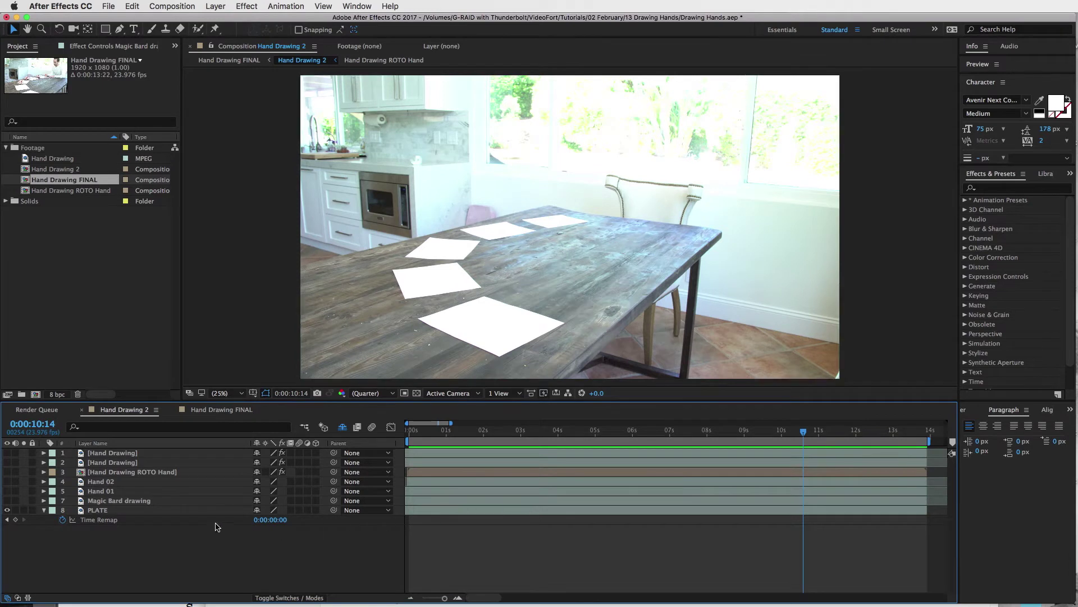
Step: Switch on the Magic Bard drawing layer above PLATE, then select [Hand Drawing] to see its mask
left_click(92, 510)
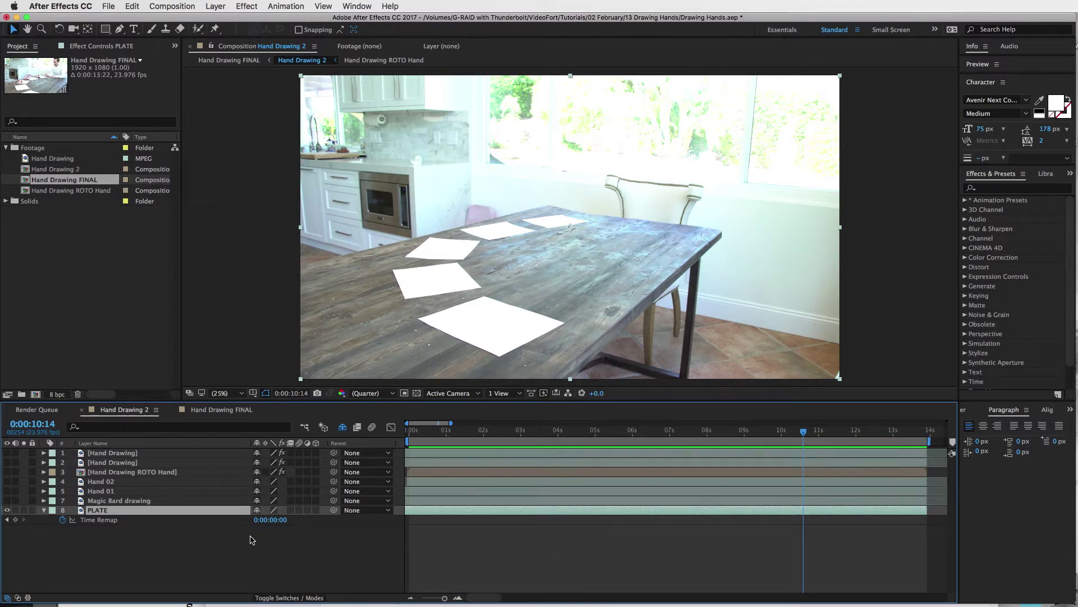
left_click(131, 500)
left_click(7, 501)
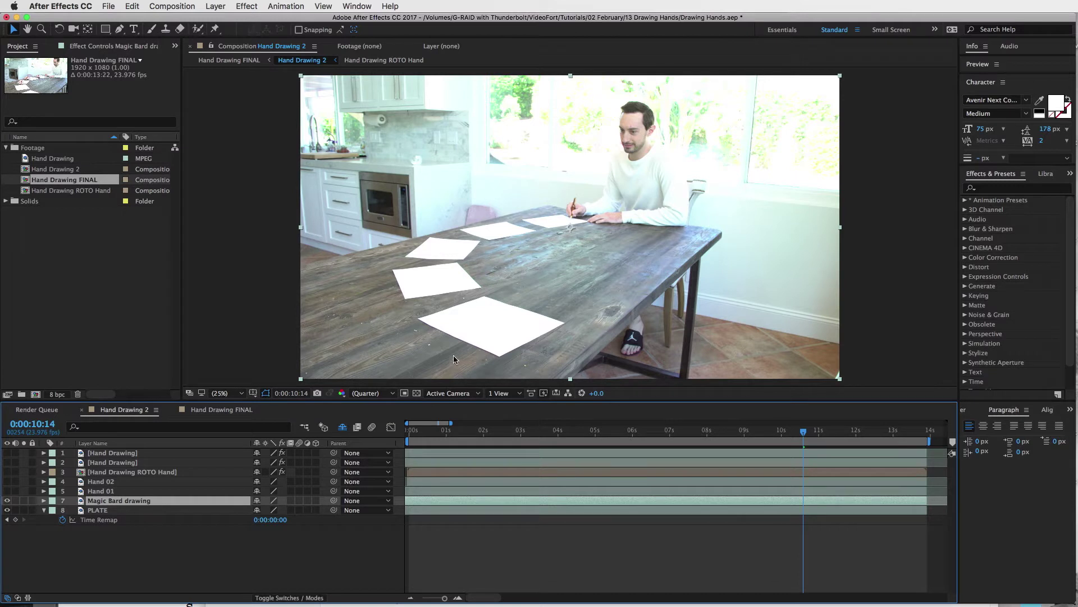
left_click(119, 452)
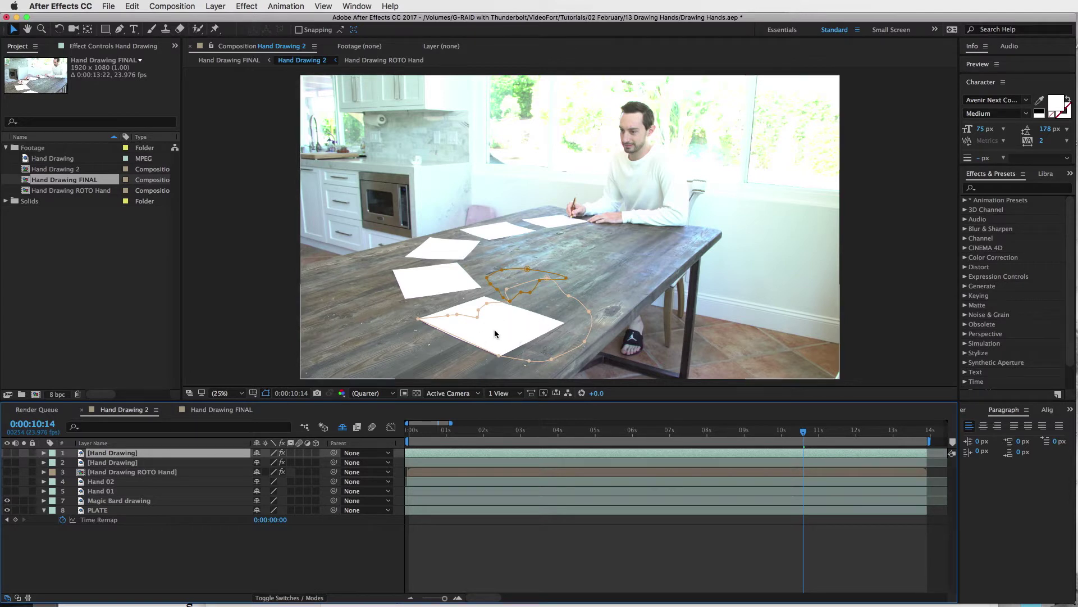
Step: Make Hand 01 visible, zoom in and pan to center its mask
left_click(99, 491)
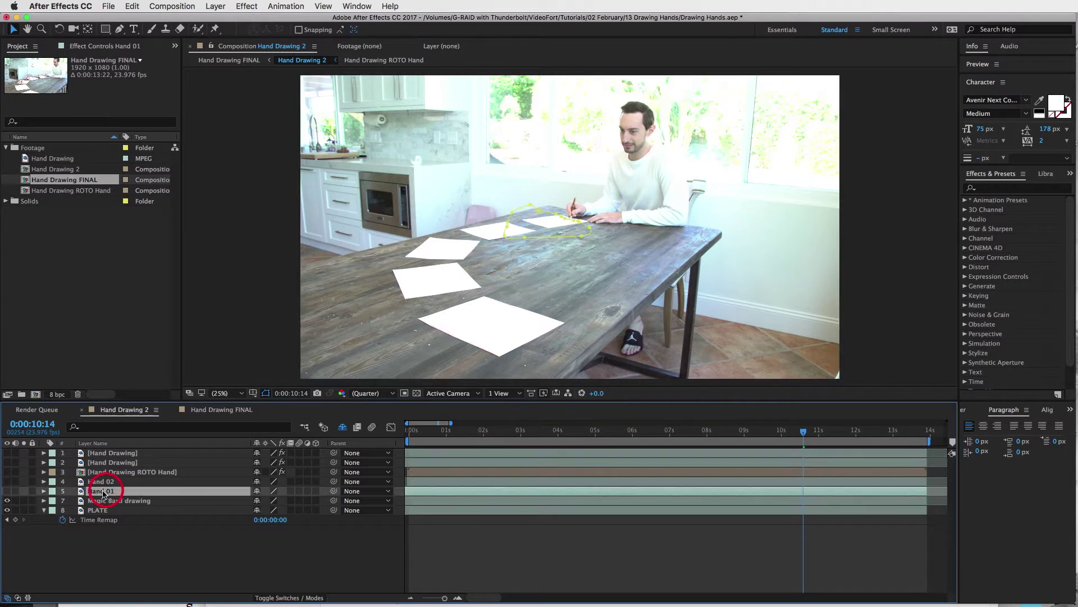
left_click(7, 491)
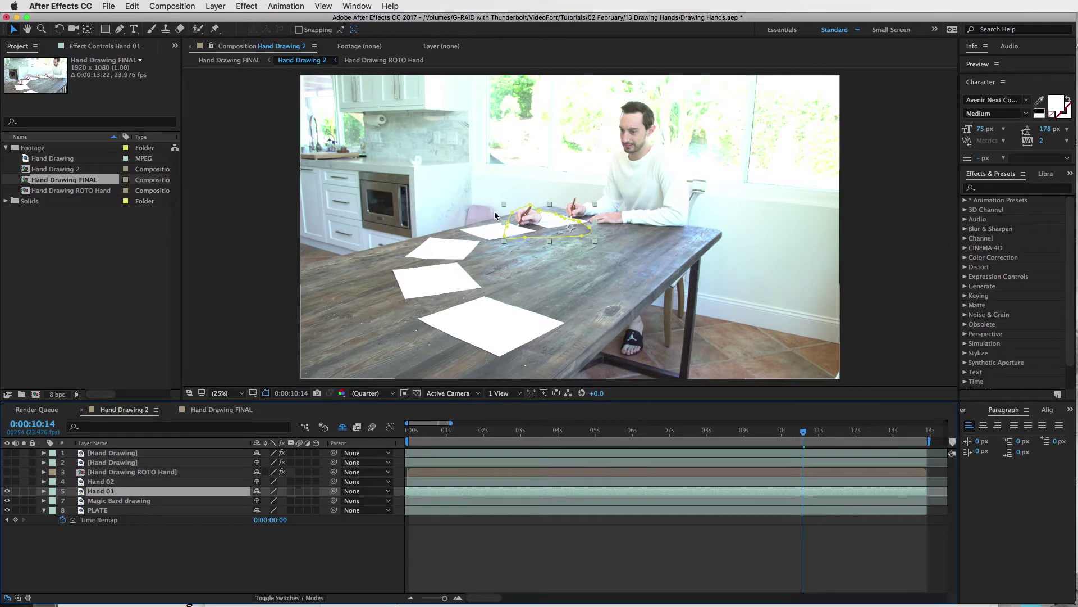
scroll(550, 229, "up", 4)
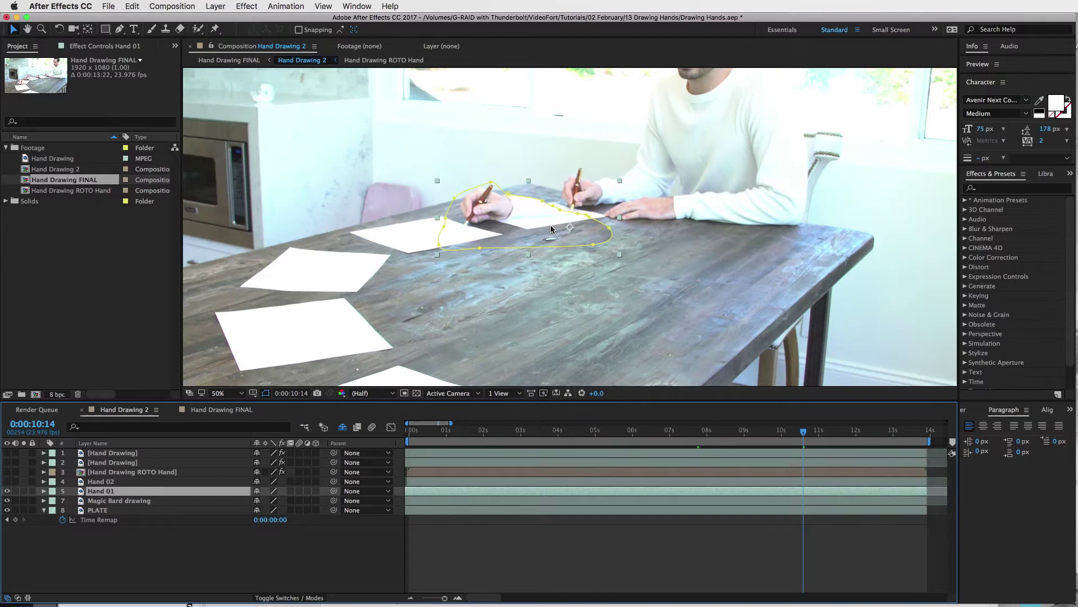
key("h")
left_click_drag(534, 191, 587, 235)
key("v")
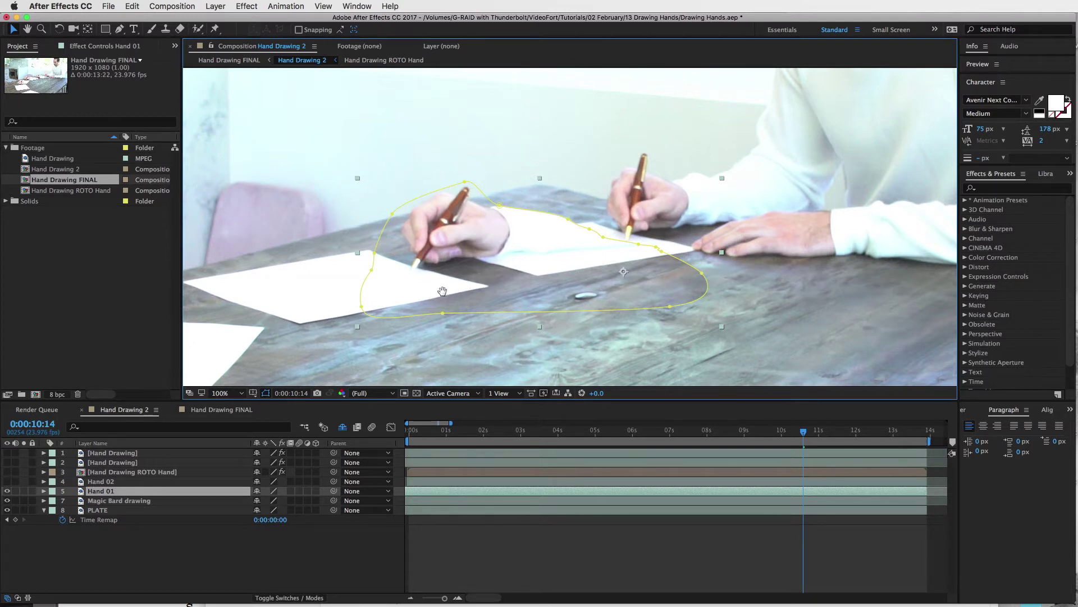
key("h")
left_click_drag(442, 290, 572, 283)
key("v")
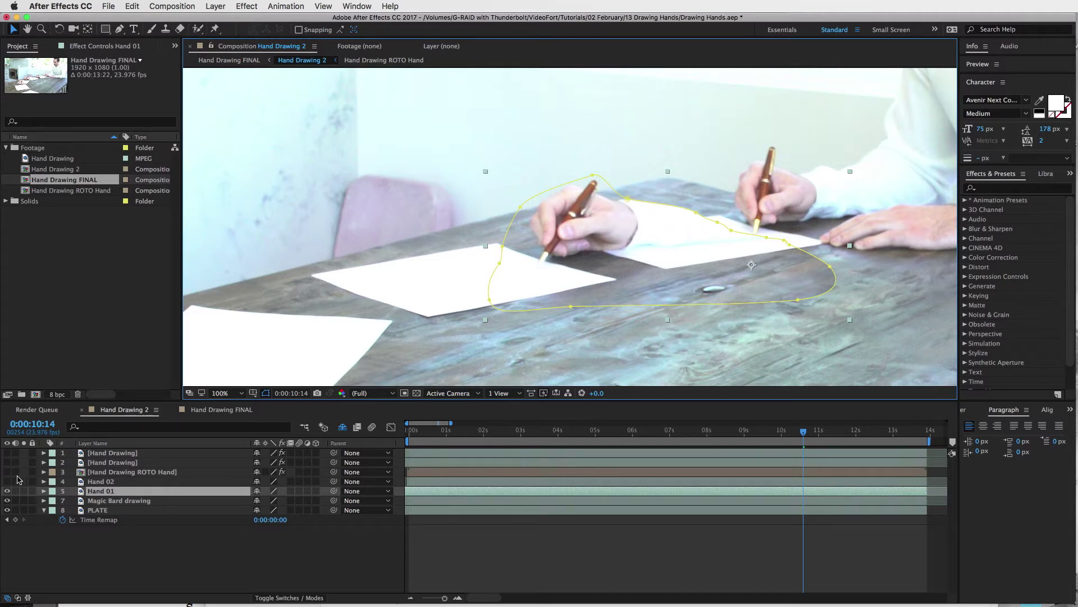
Step: Make Hand 02 visible, pan to the third hand and select Hand 02 to view its mask
left_click_drag(7, 481, 7, 491)
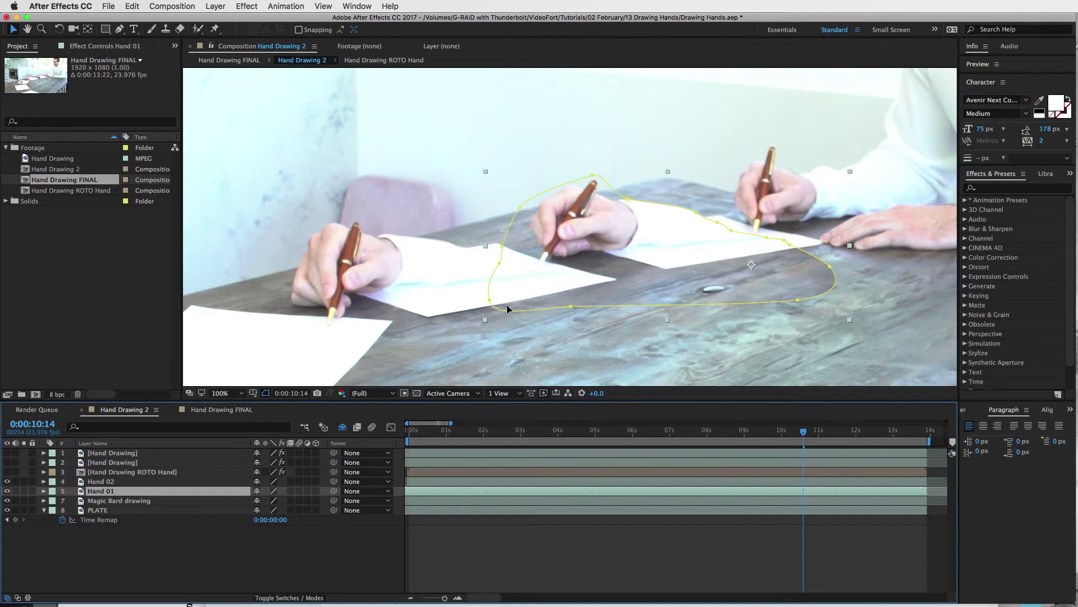
key("h")
left_click_drag(521, 288, 682, 264)
key("v")
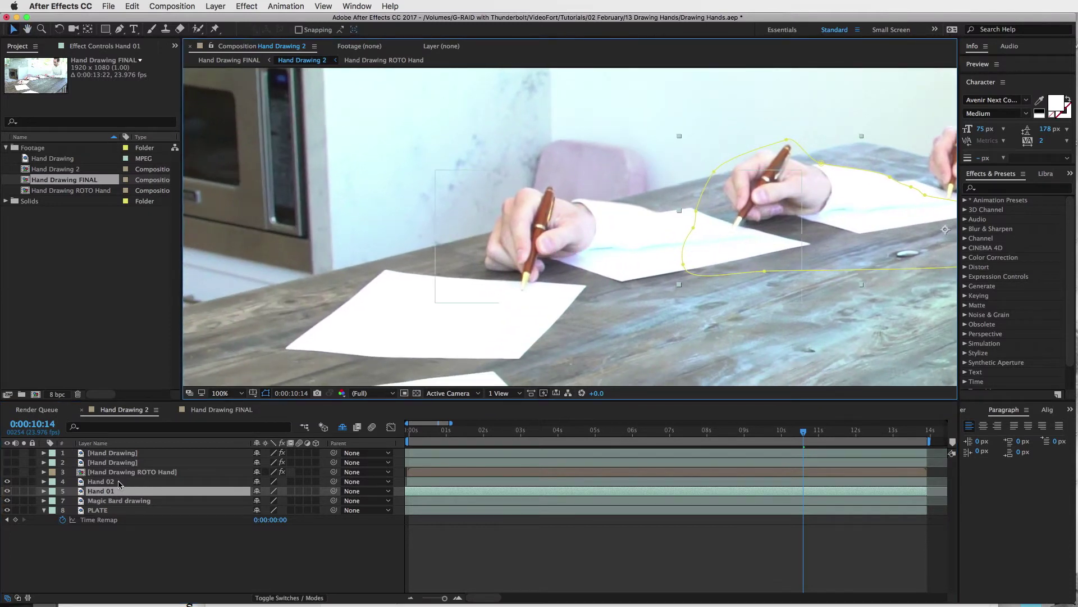
left_click(115, 481)
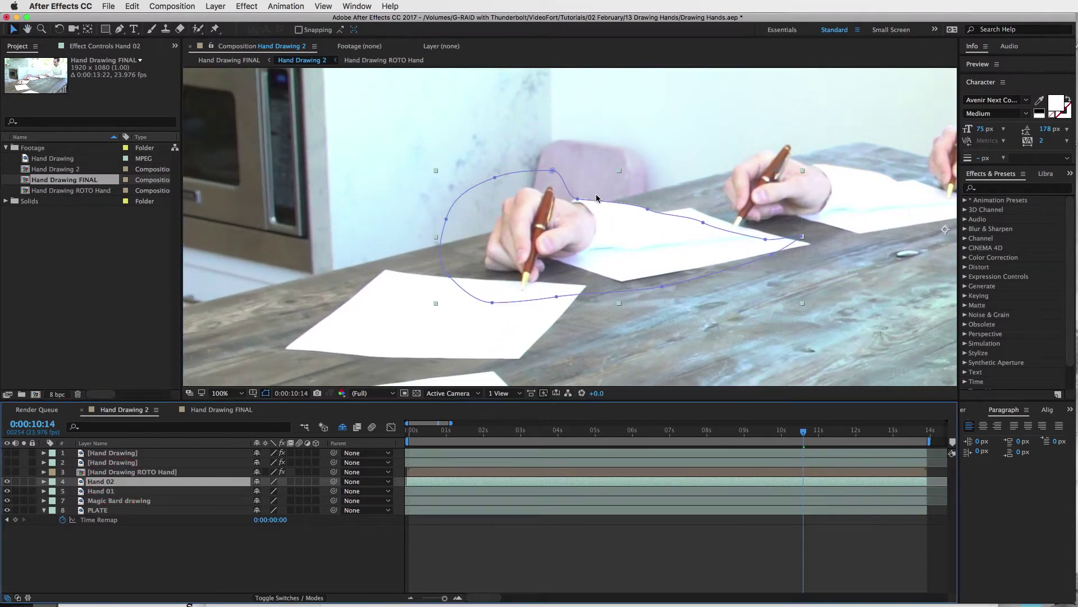
left_click(119, 29)
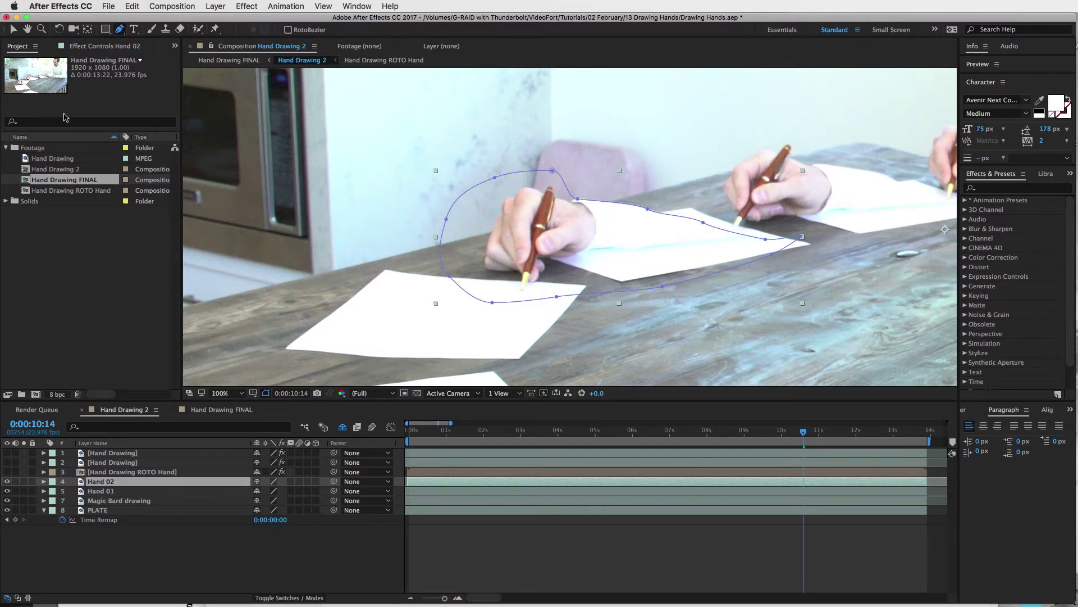
left_click(13, 28)
Step: Switch on the [Hand Drawing ROTO Hand] layer and pan to frame the rotoscoped hand
left_click(170, 474)
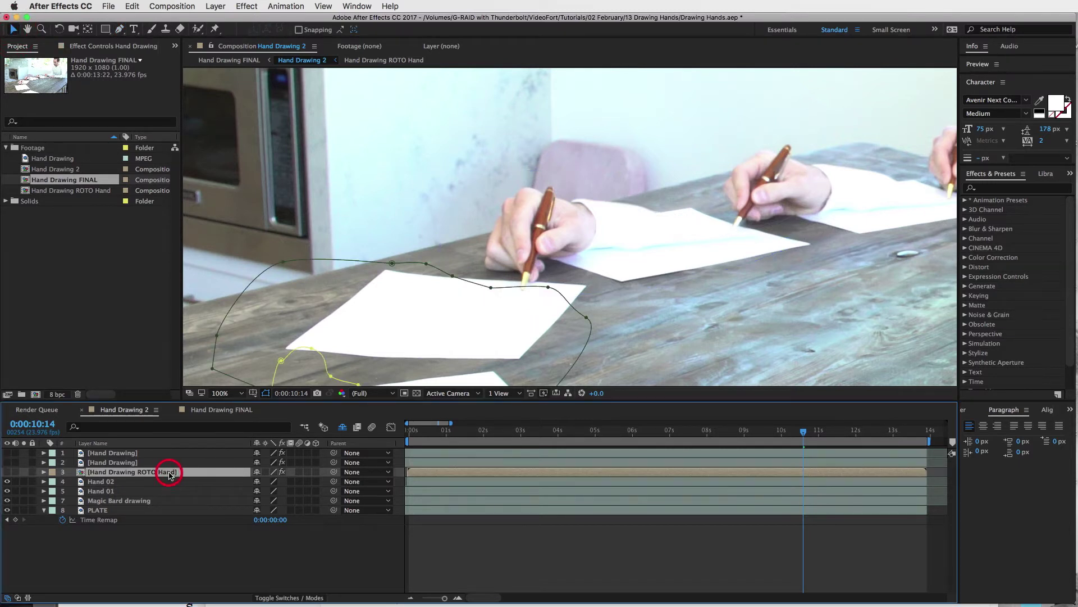
left_click(7, 472)
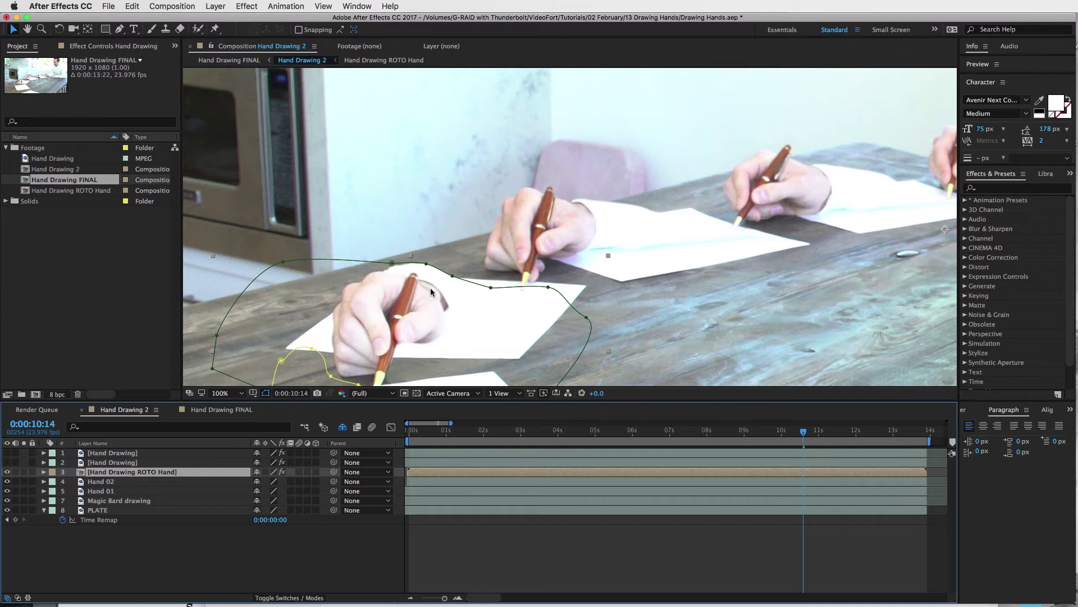
left_click_drag(506, 291, 573, 243)
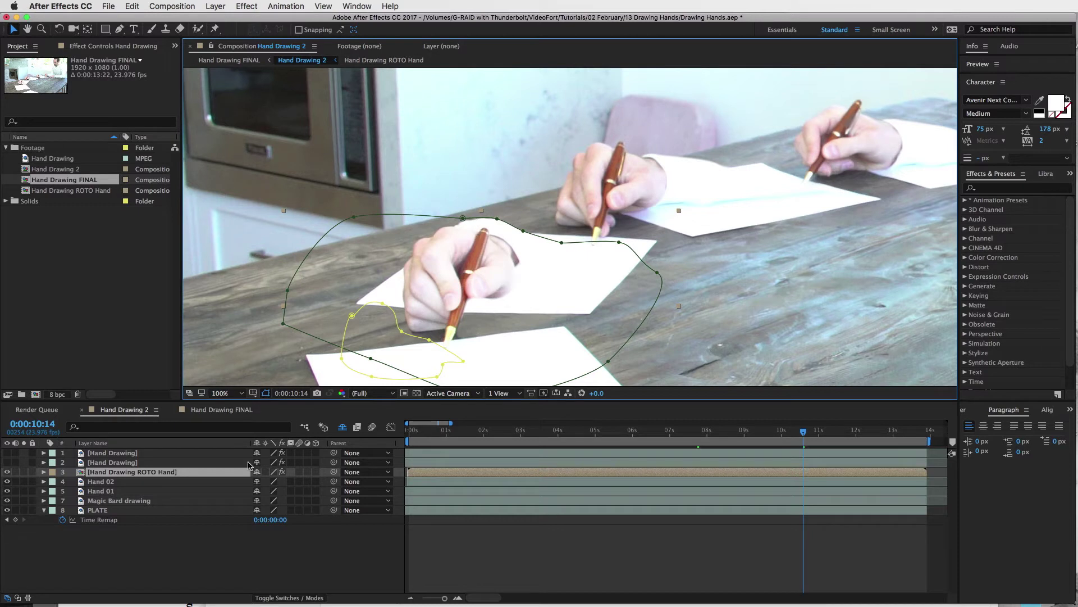
Step: Inspect the isolated hand inside the ROTO Hand precomp, zoomed in, then return to Hand Drawing 2
double_click(445, 472)
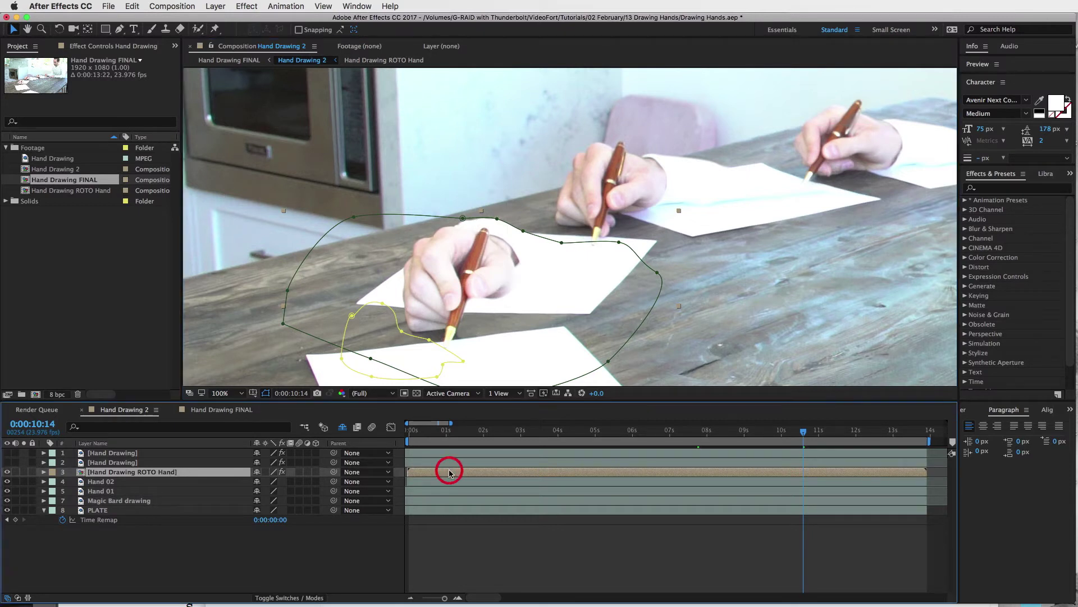
key("period")
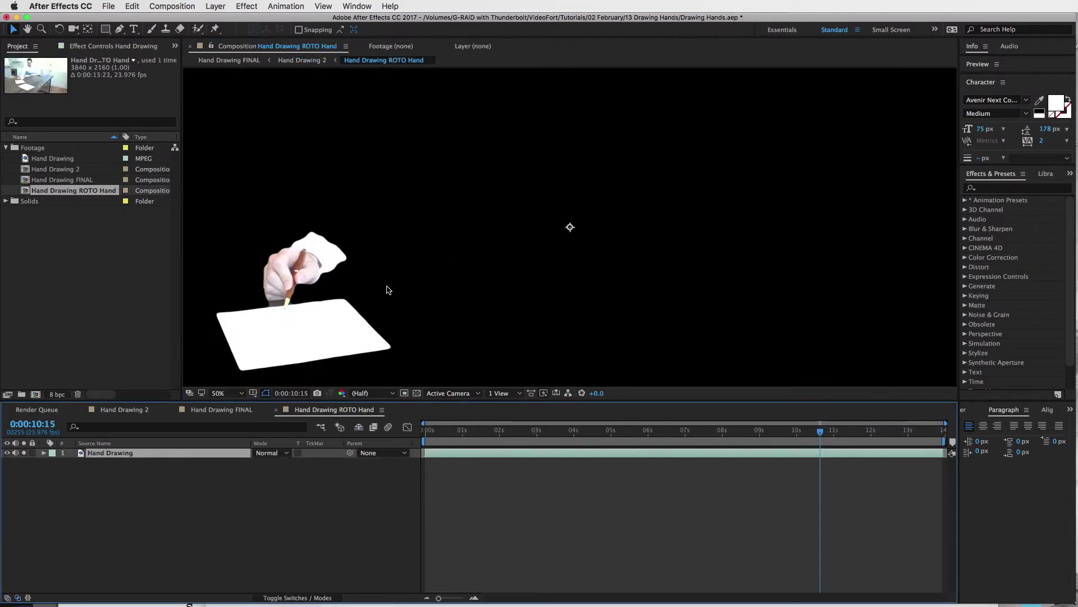
key("period")
key("h")
left_click_drag(400, 270, 605, 159)
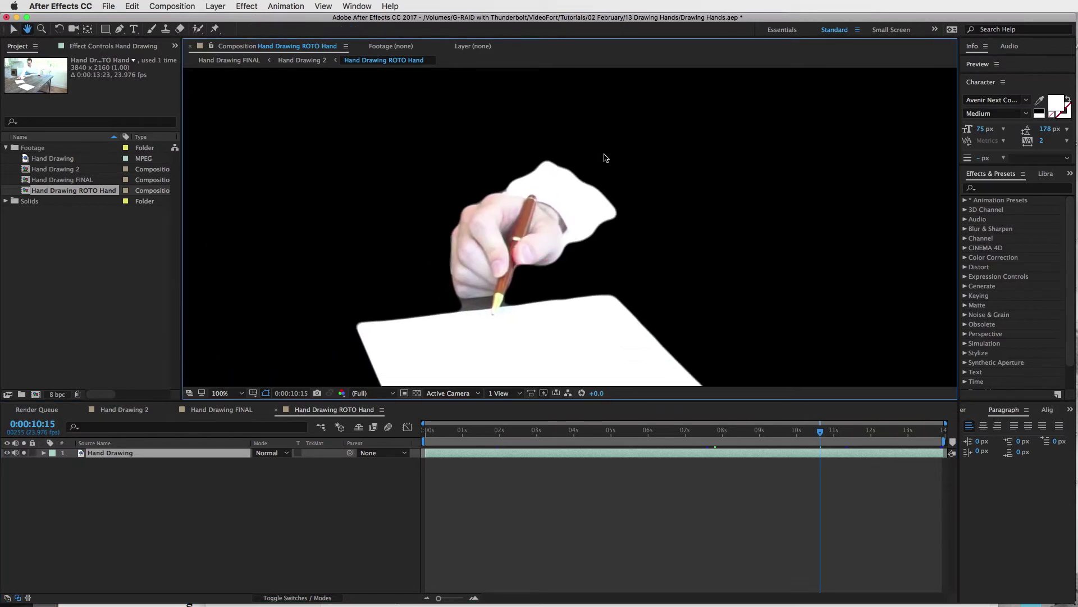
key("v")
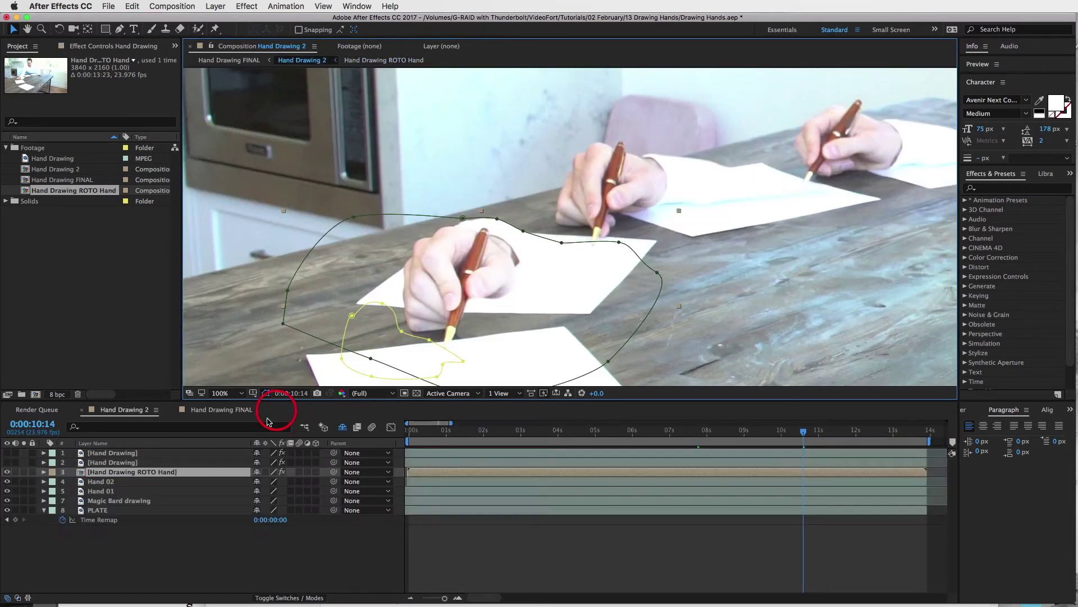
left_click(276, 409)
Step: Switch on layer 2 [Hand Drawing], show its Anchor Point and pan around the second hand copy
left_click(701, 534)
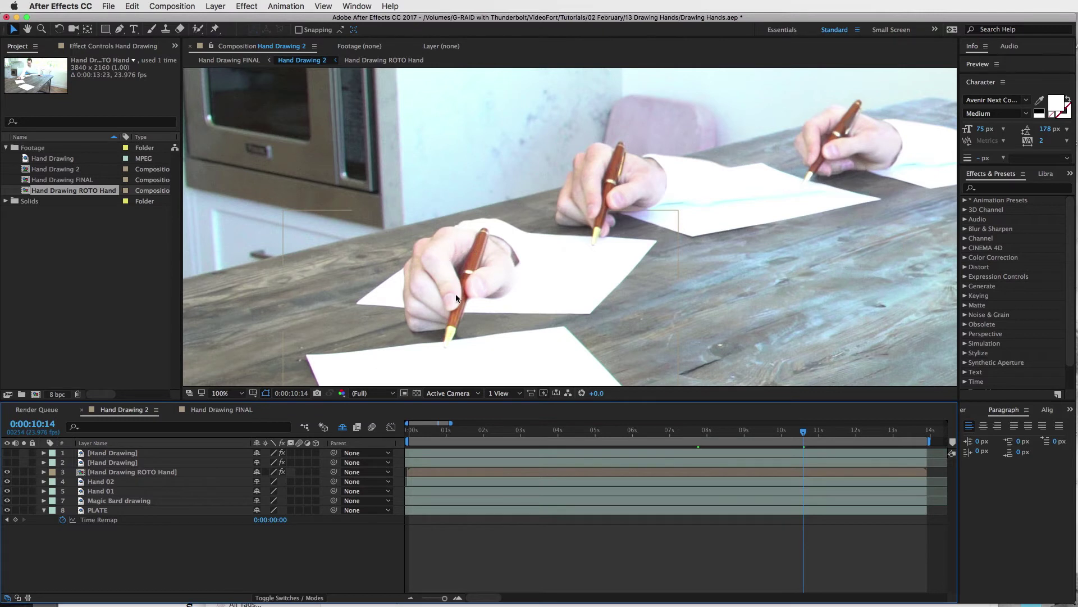
left_click(125, 472)
left_click(124, 463)
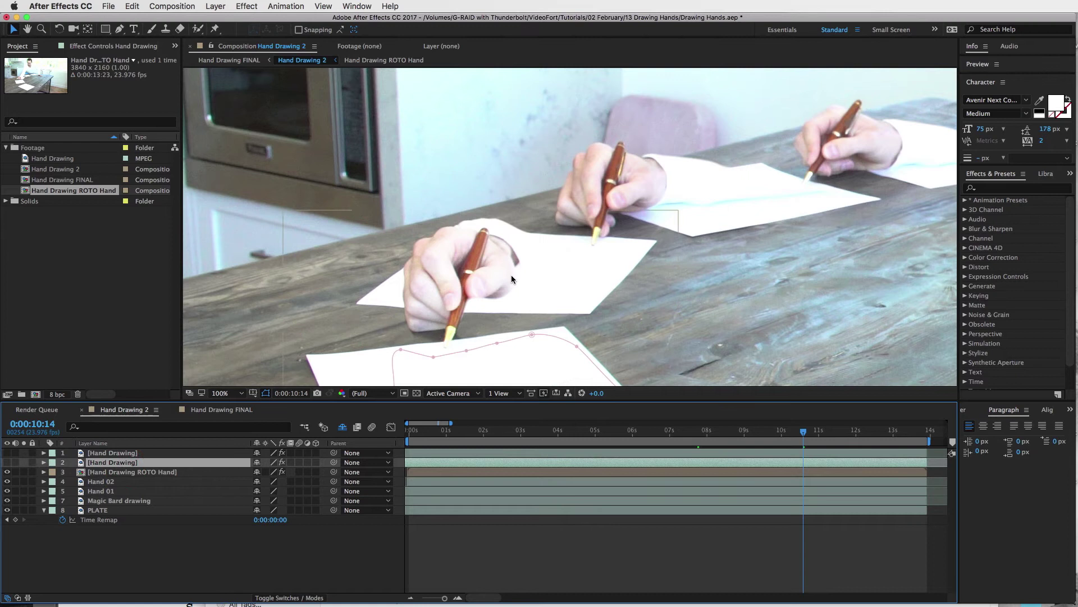
left_click_drag(621, 305, 621, 140)
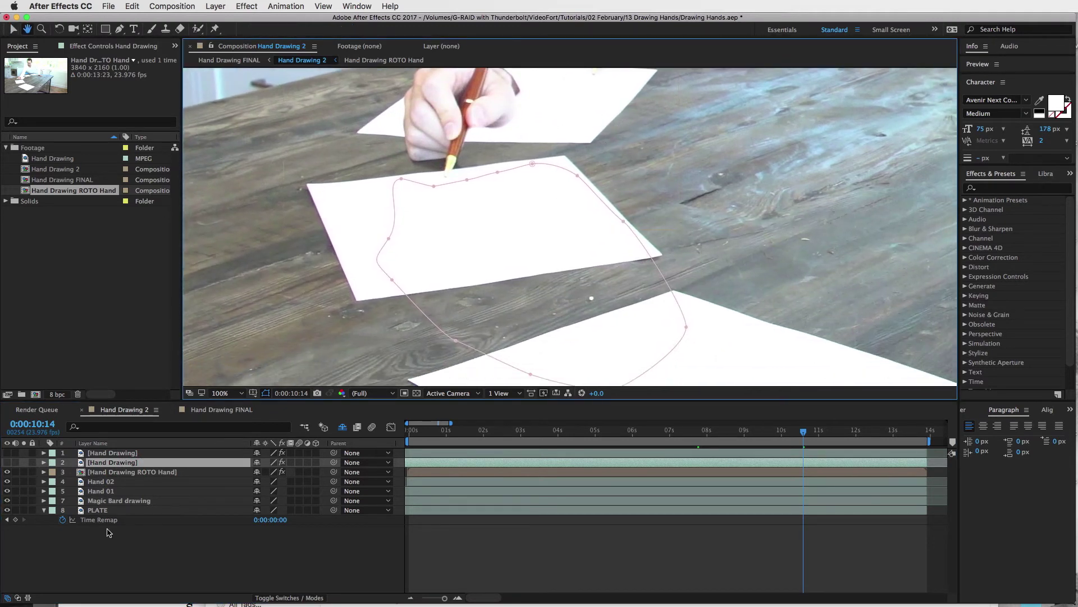
left_click(7, 461)
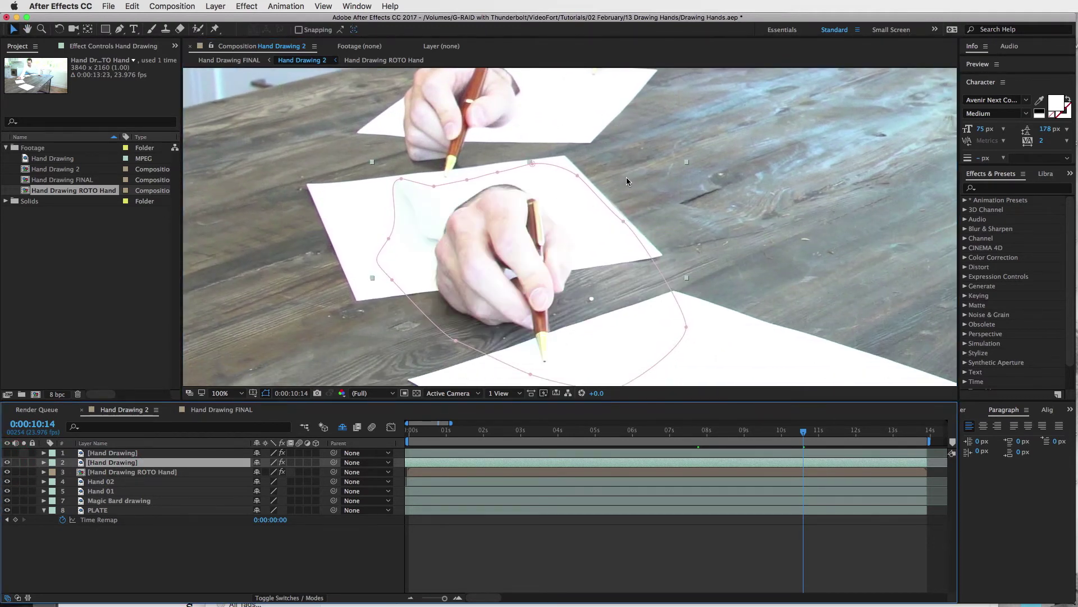
key("a")
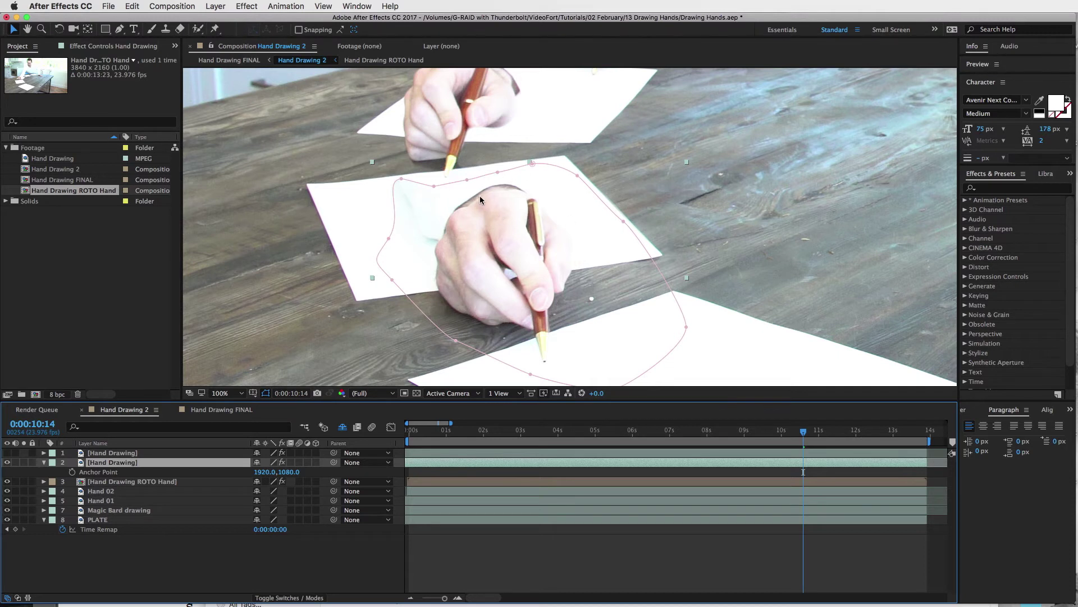
left_click_drag(506, 186, 497, 142)
key("v")
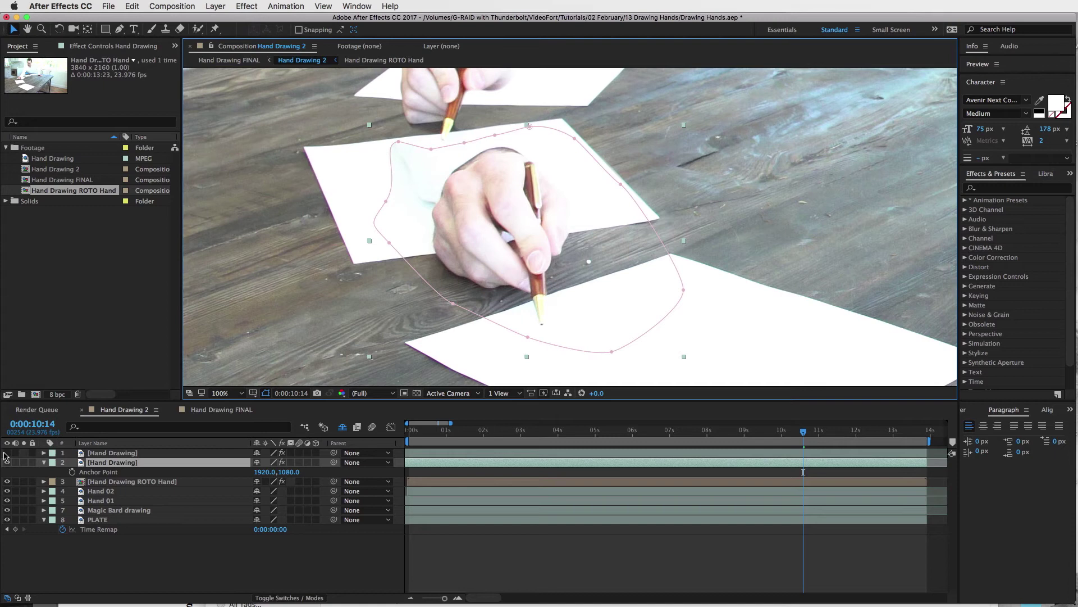
Step: Show layer 1's Mask Path keyframes, then fit the whole scene in the viewer
key("h")
left_click_drag(700, 276, 479, 168)
key("v")
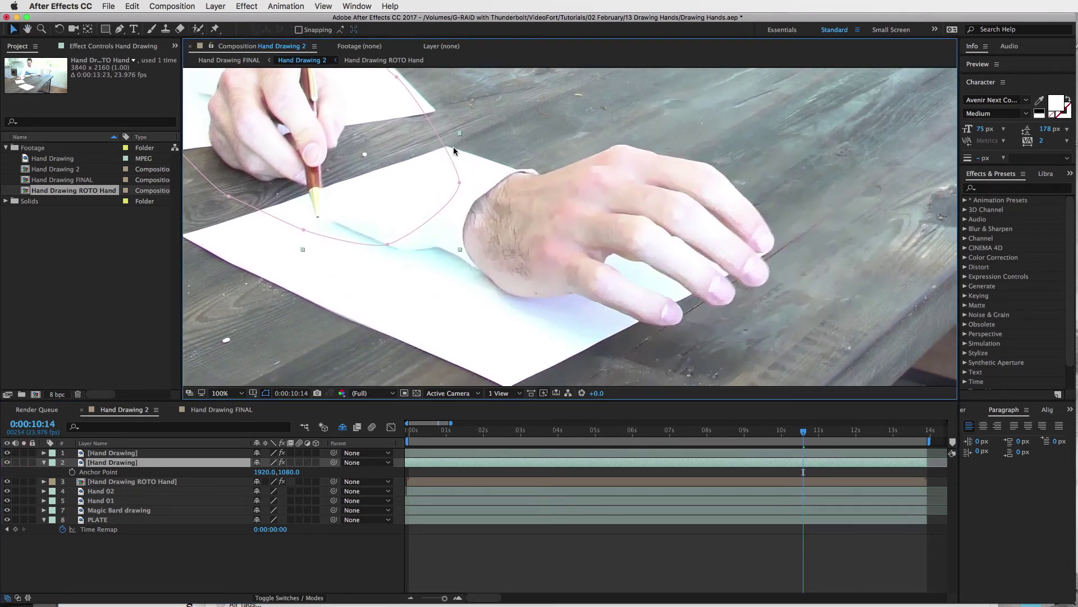
left_click(558, 449)
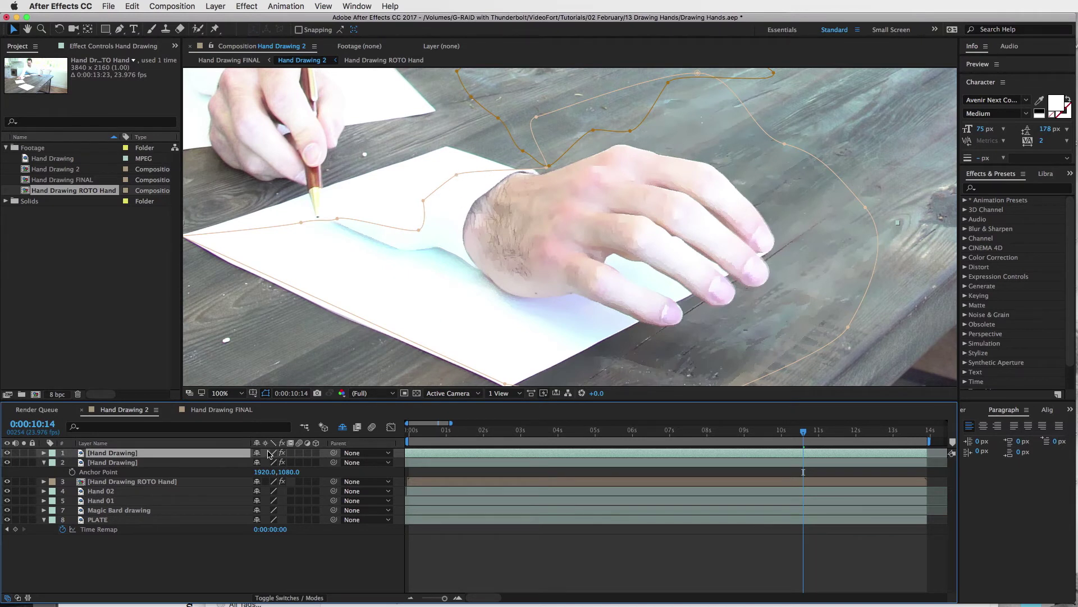
key("u")
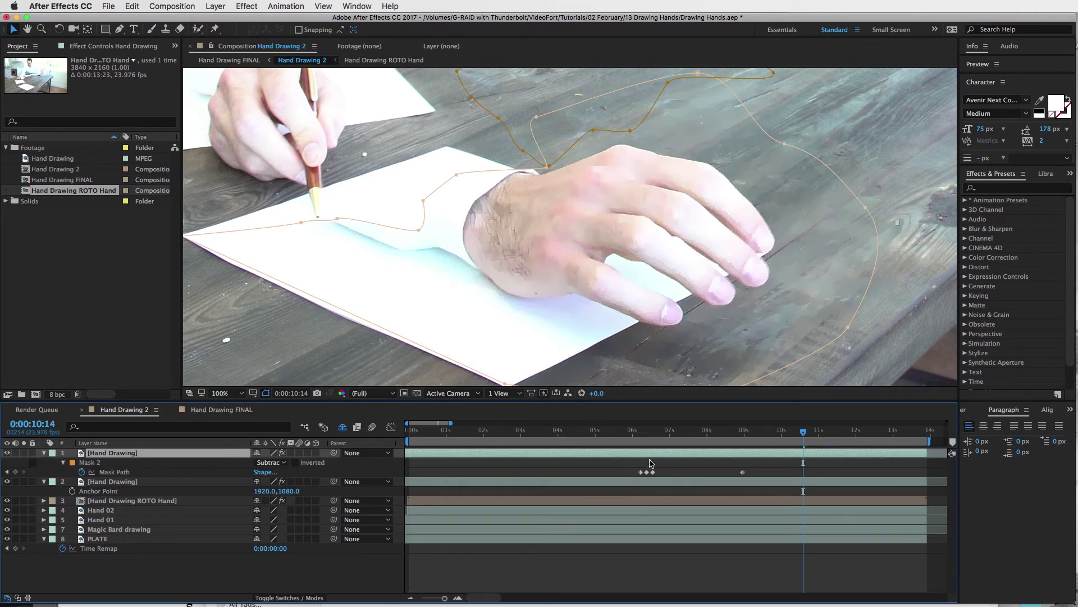
key("h")
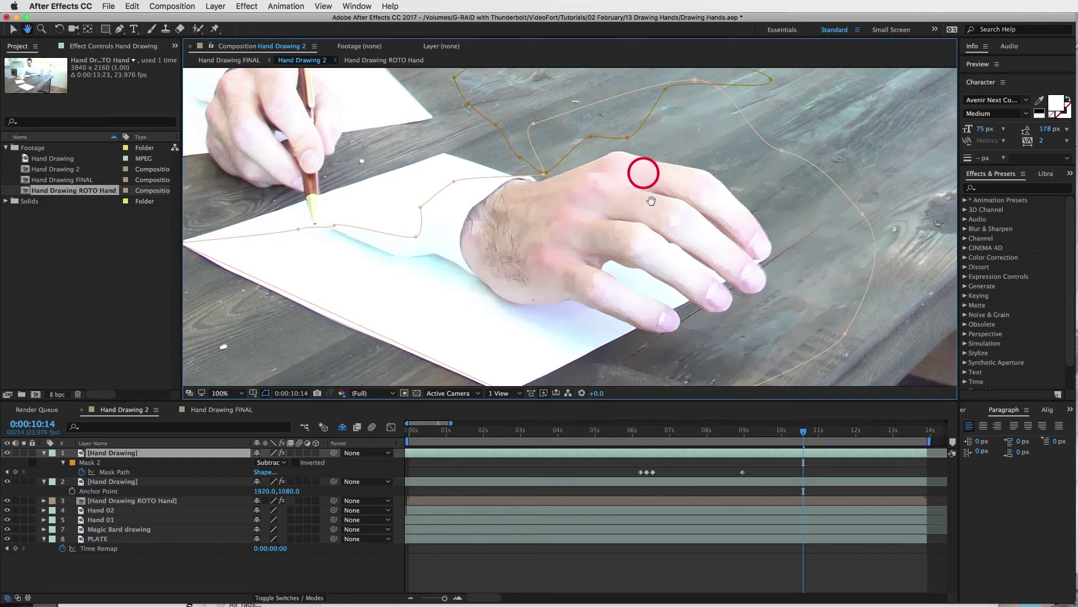
left_click_drag(642, 171, 658, 207)
key("v")
key("shift+slash")
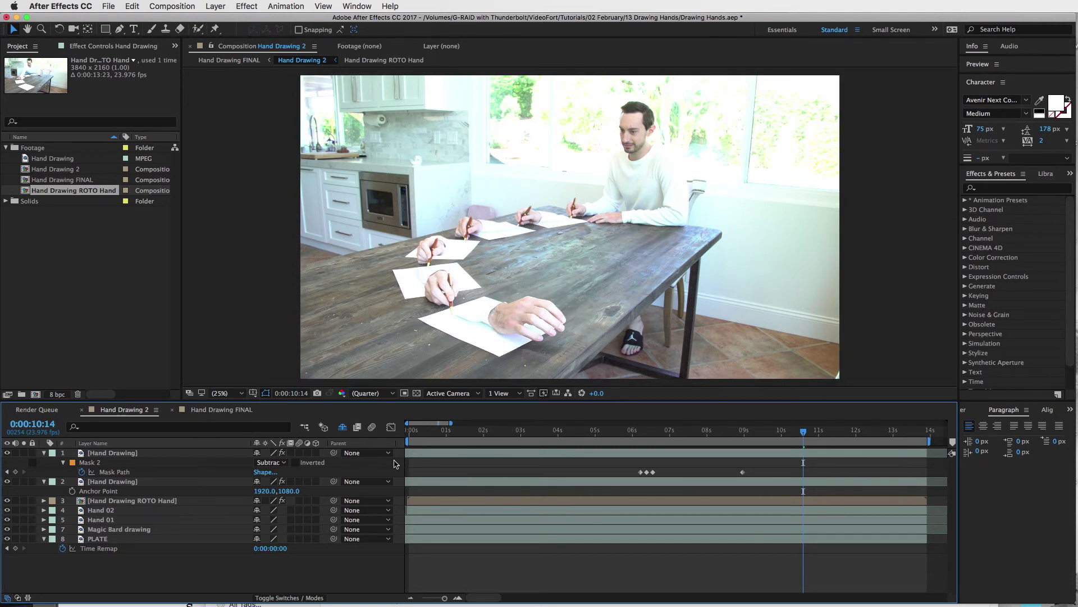
left_click(483, 453)
Step: Switch to the Hand Drawing FINAL composition and select Null 1 to see its motion path
left_click(488, 539)
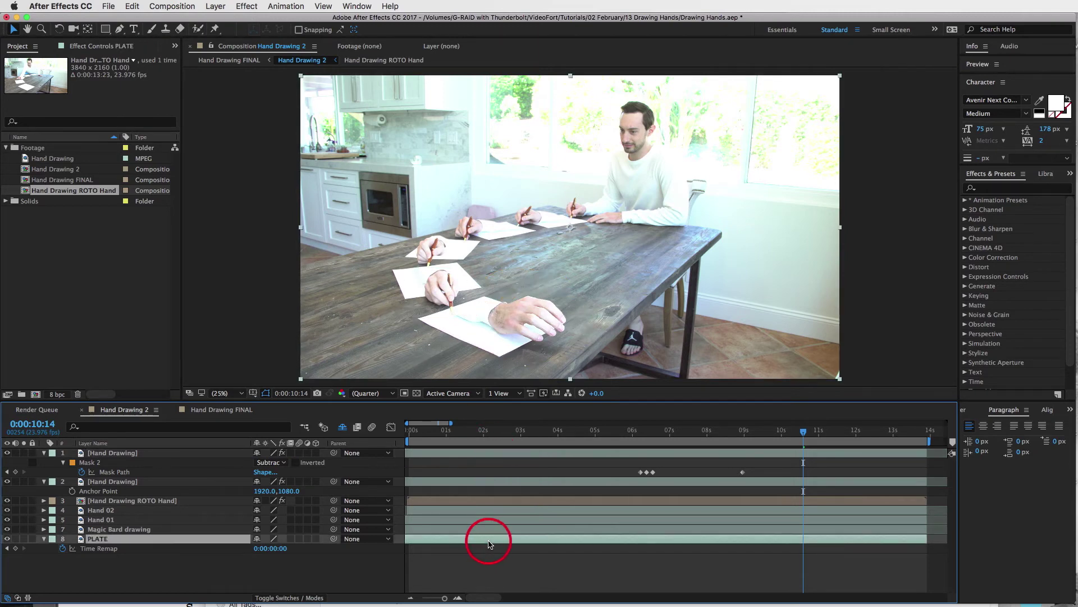
left_click(220, 411)
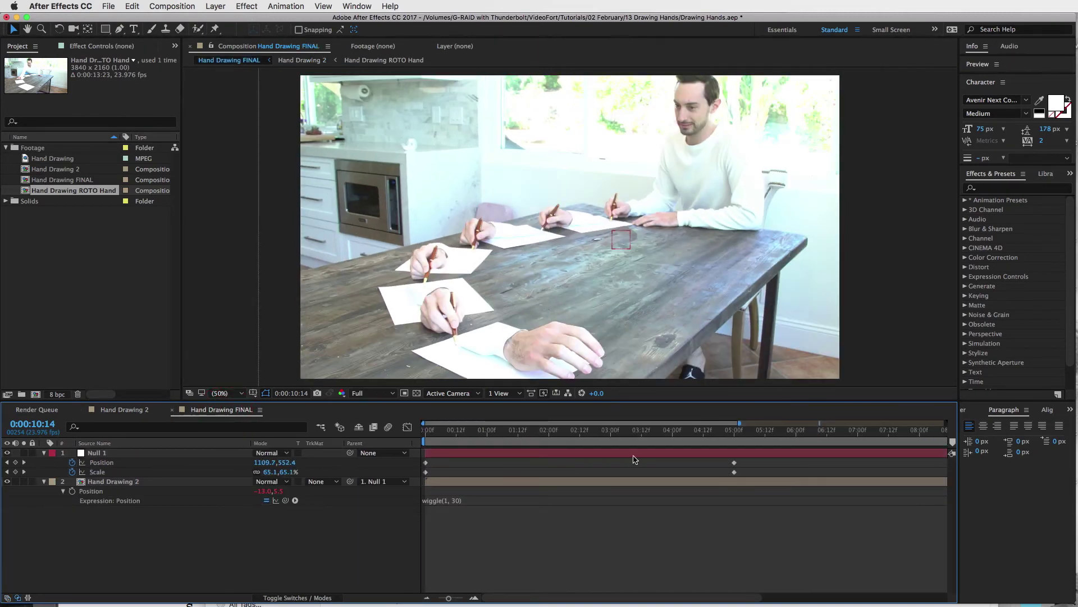
left_click(578, 453)
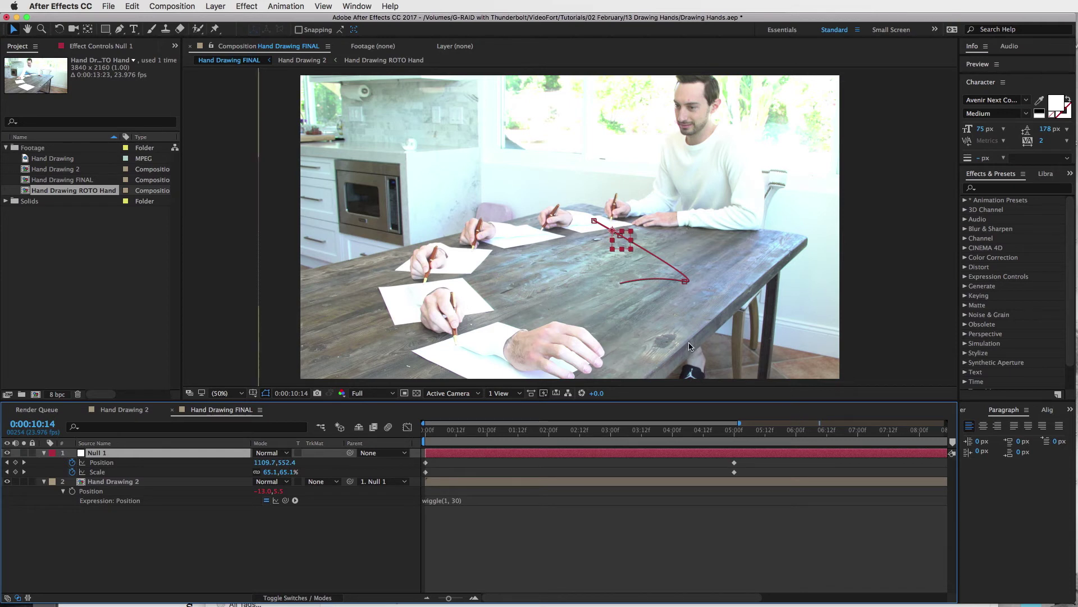
Step: Check Hand Drawing 2 and Null 1, scrubbing the camera move from the start to 0:00:13:03
left_click(561, 481)
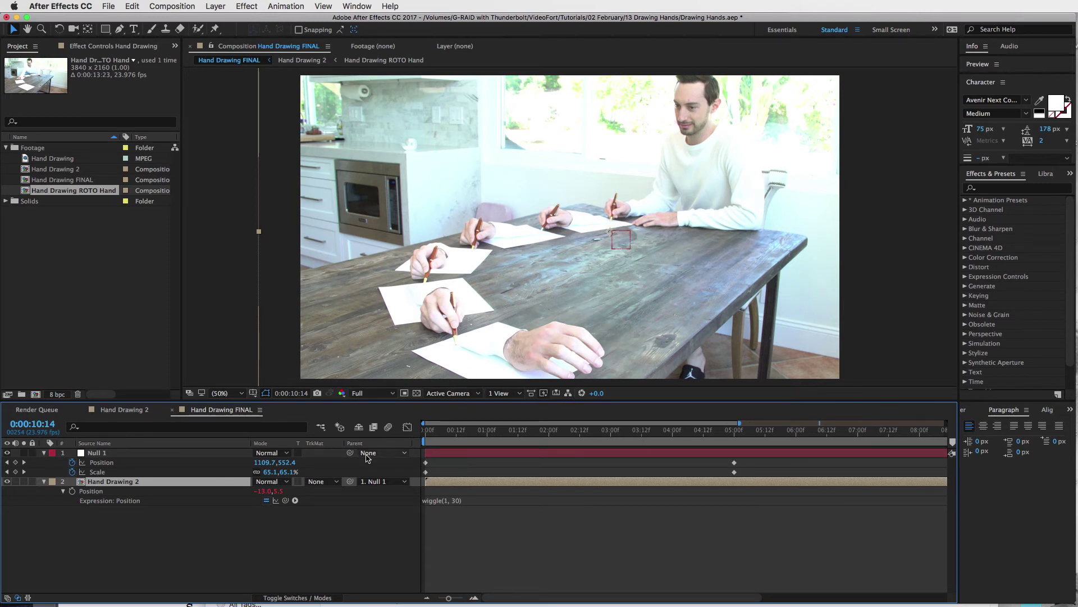
left_click_drag(494, 483, 445, 482)
left_click(456, 452)
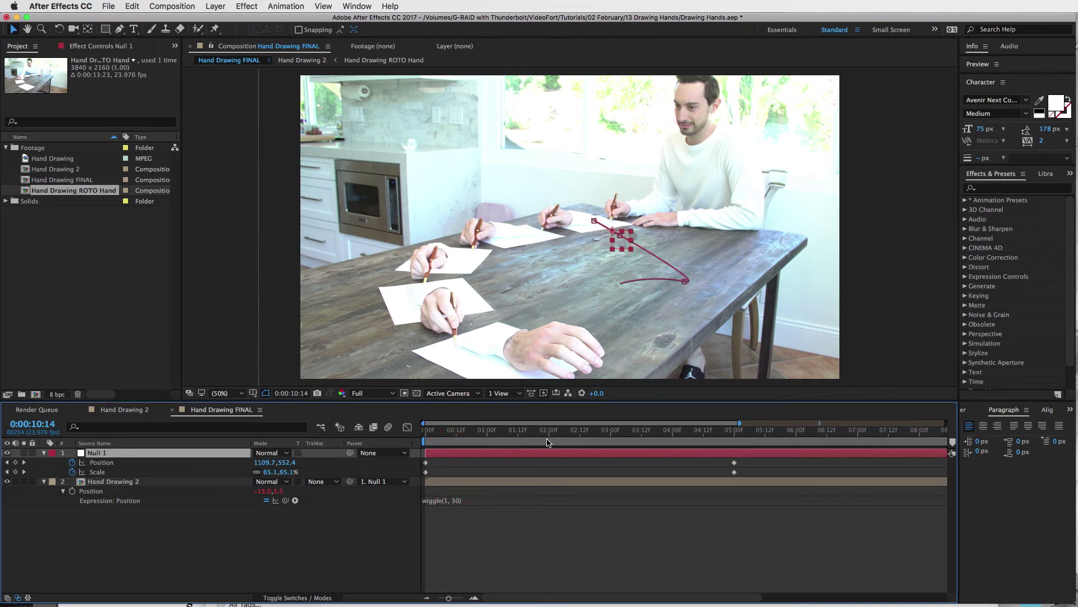
left_click_drag(469, 429, 414, 441)
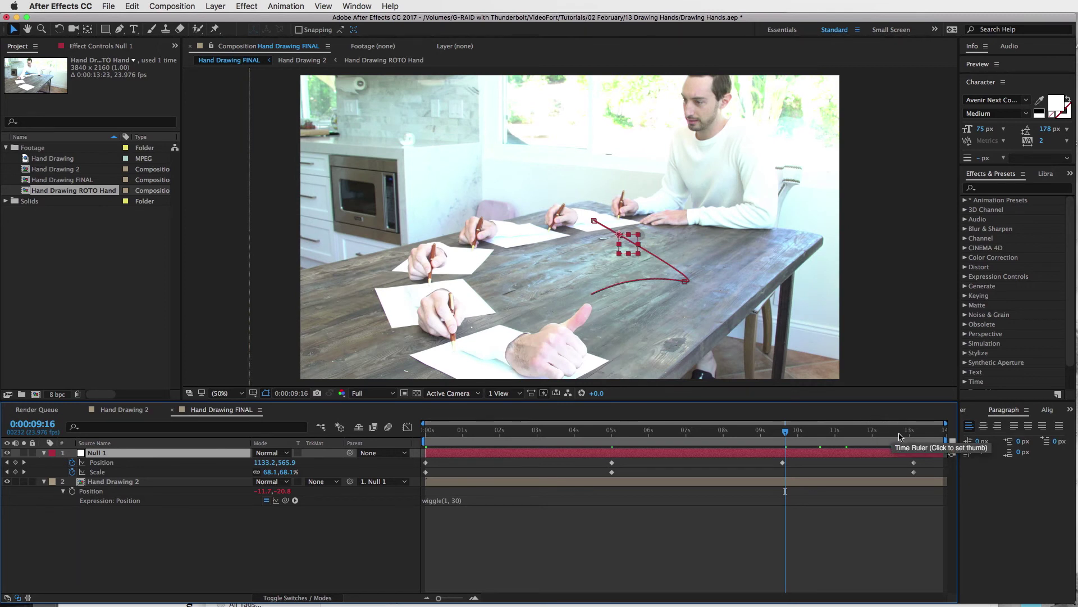
left_click_drag(899, 436, 914, 433)
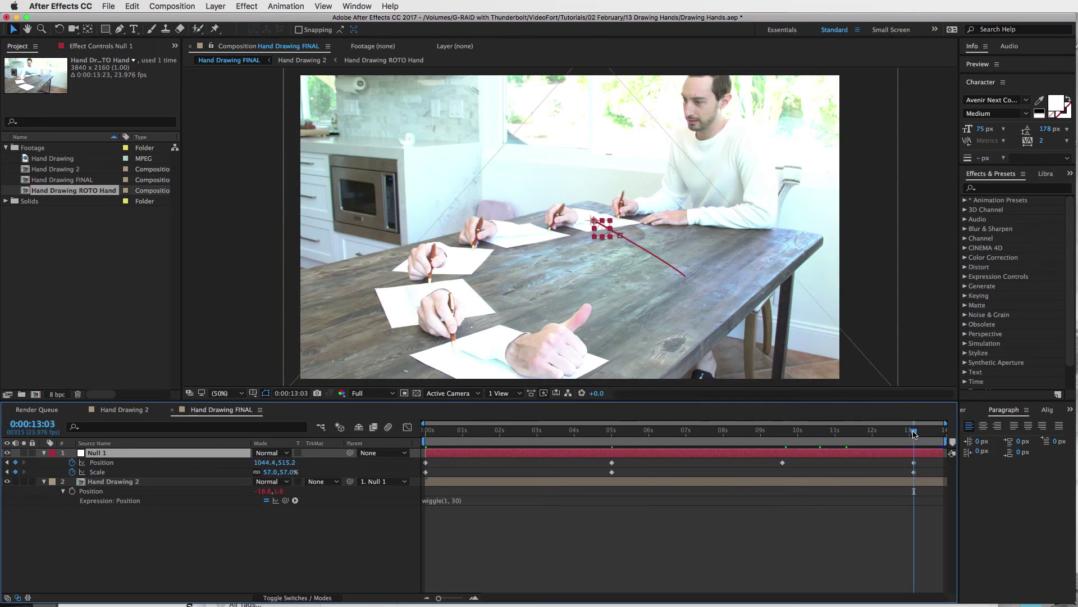